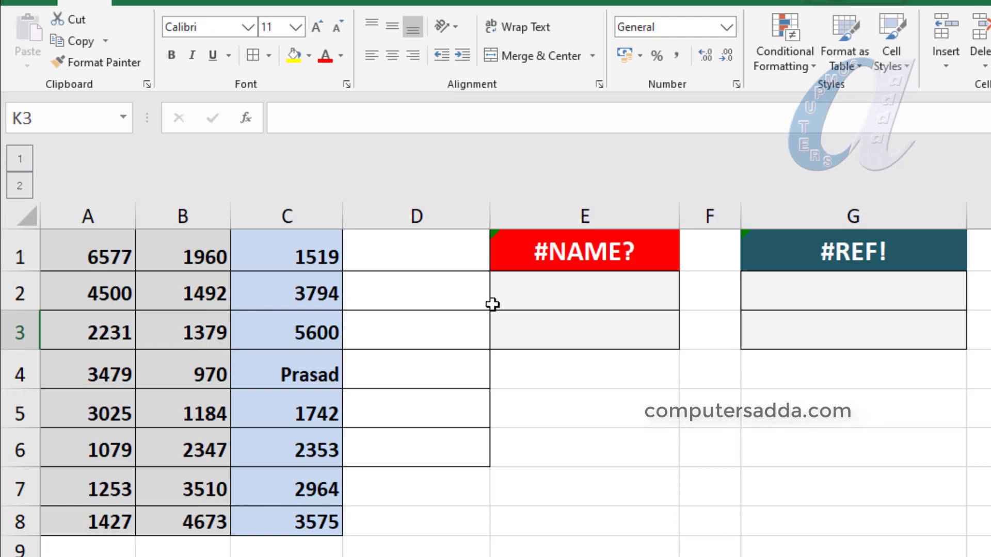
Step: Enter =AVERAGE(A1:A8) in cell E2 so it returns 2946.375
left_click(548, 288)
type("=")
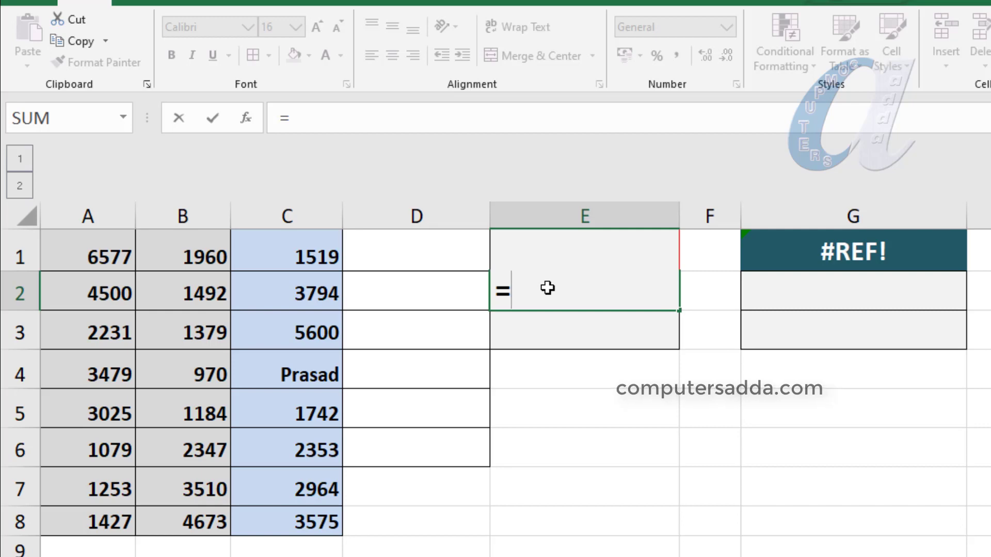
type("av")
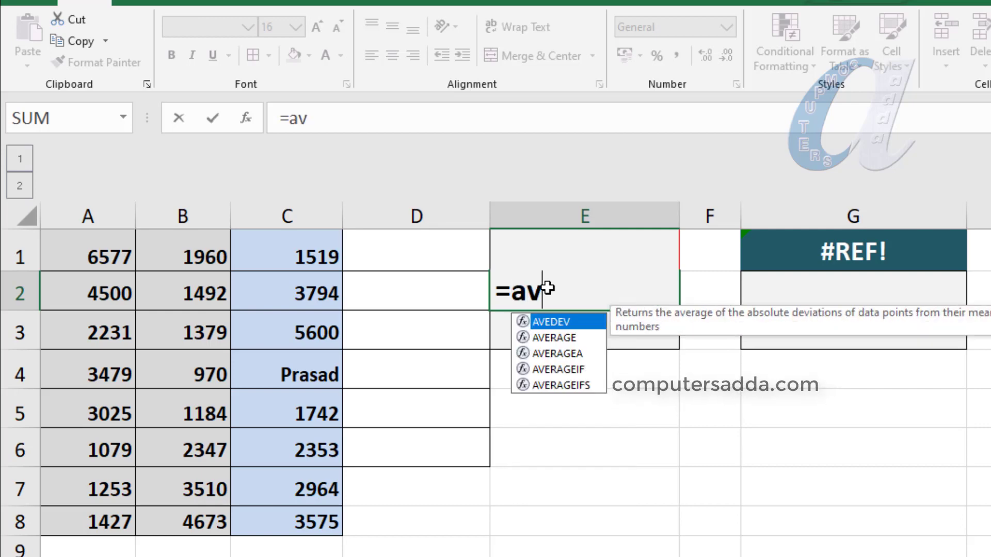
key("Down")
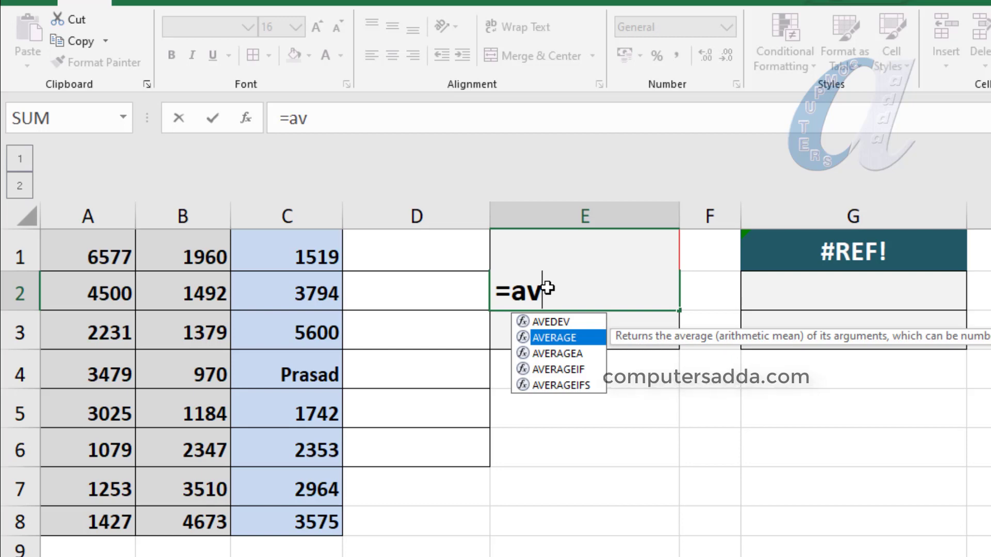
key("Tab")
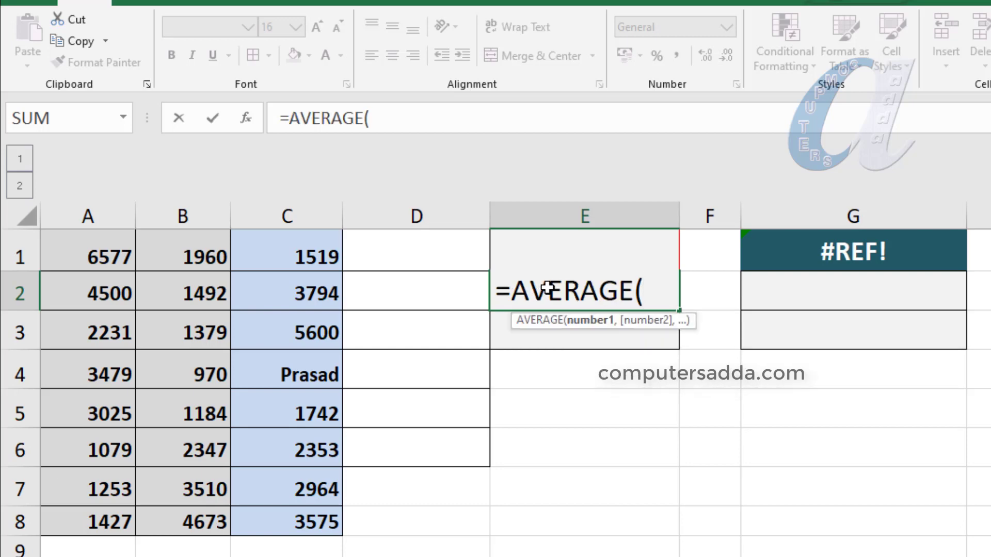
left_click_drag(77, 254, 81, 532)
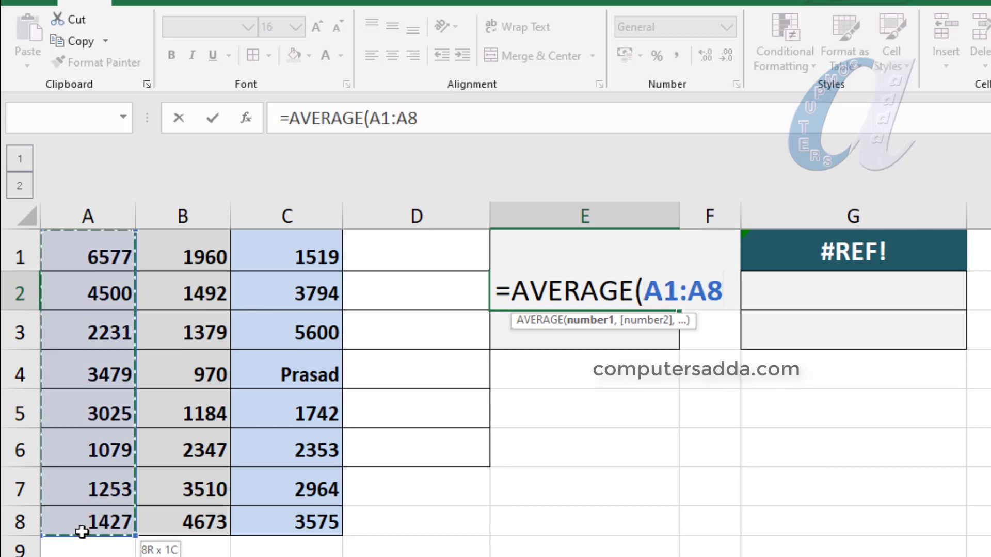
type(")")
key("Return")
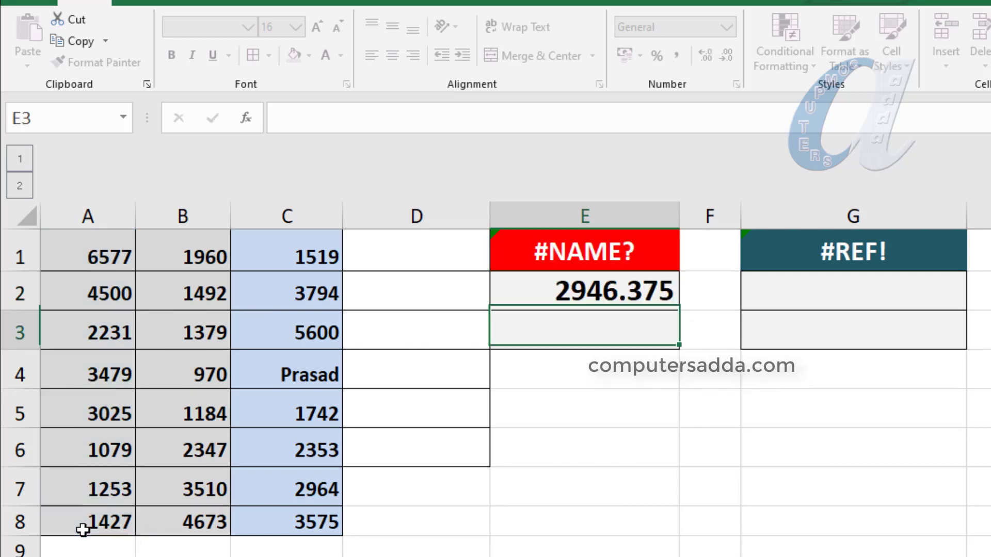
left_click(598, 287)
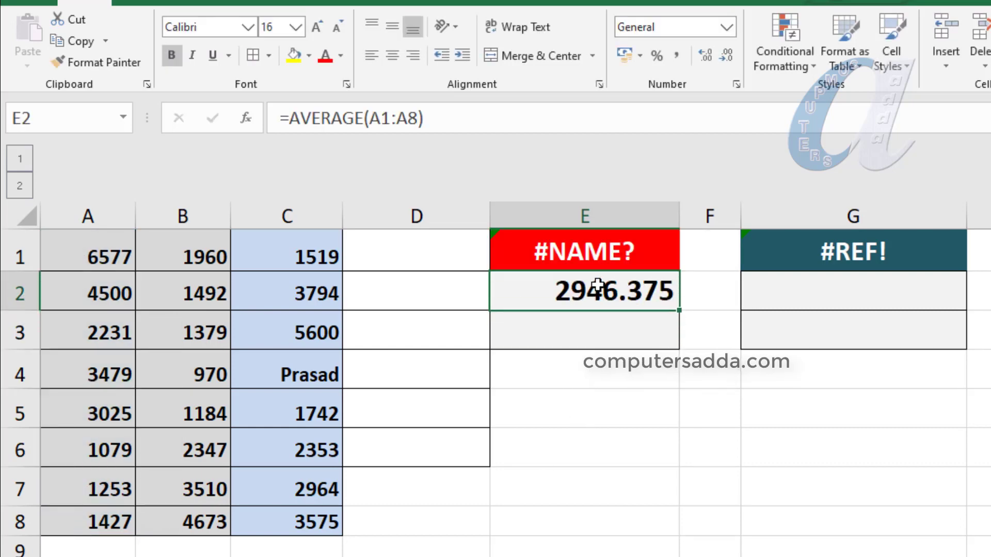
Step: Change E2's formula to the misspelled =Avrage(A1:A8), producing #NAME?
double_click(577, 292)
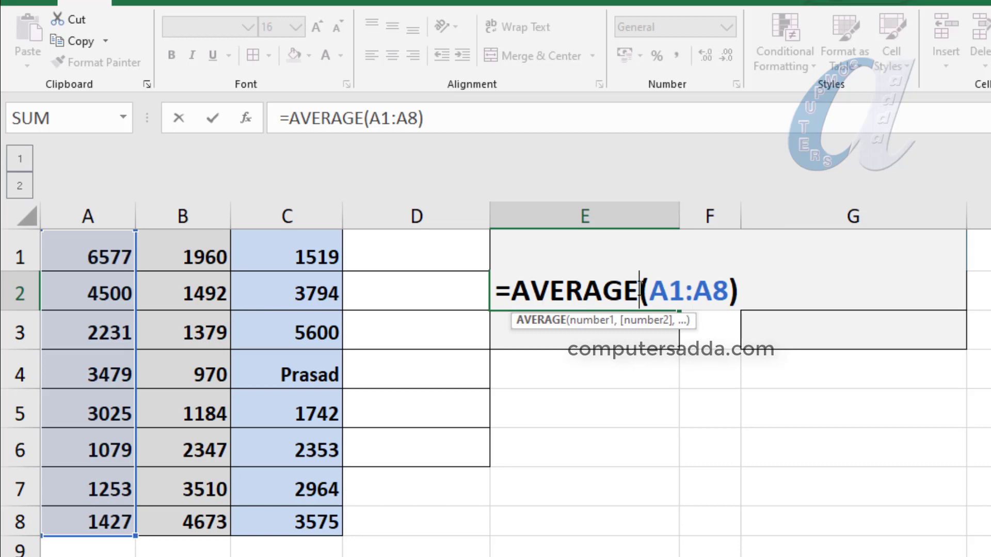
key("BackSpace")
key("BackSpace")
key("BackSpace")
key("BackSpace")
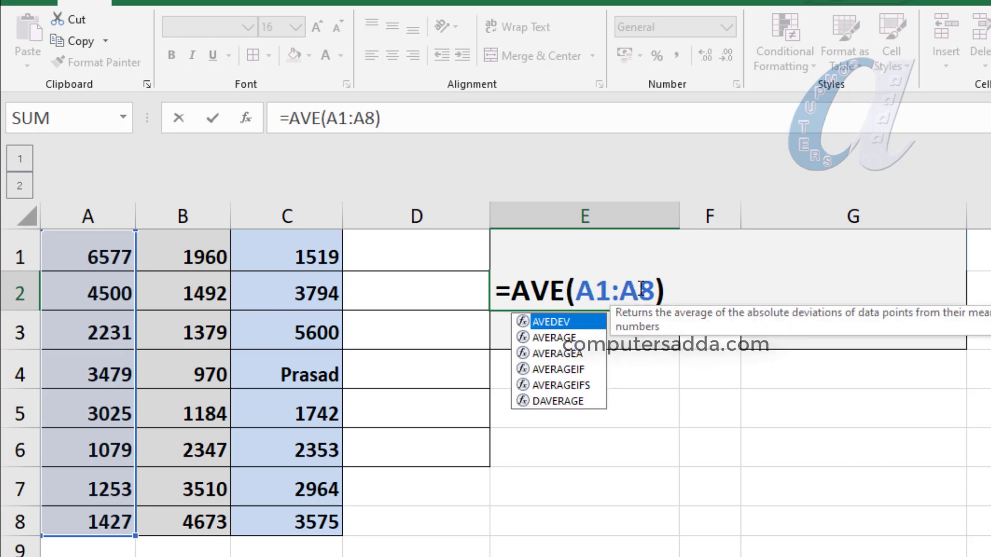
key("Down")
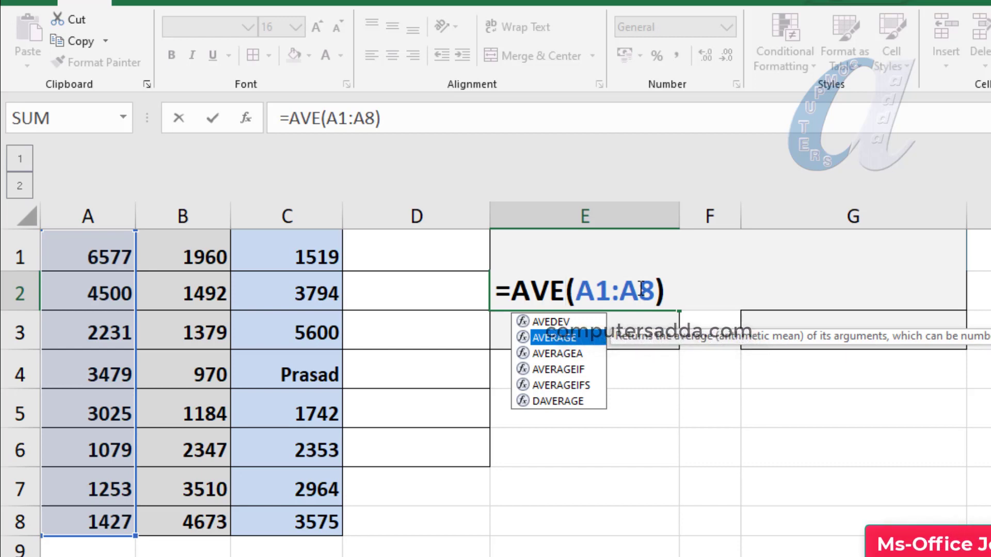
key("BackSpace")
key("BackSpace")
type("v")
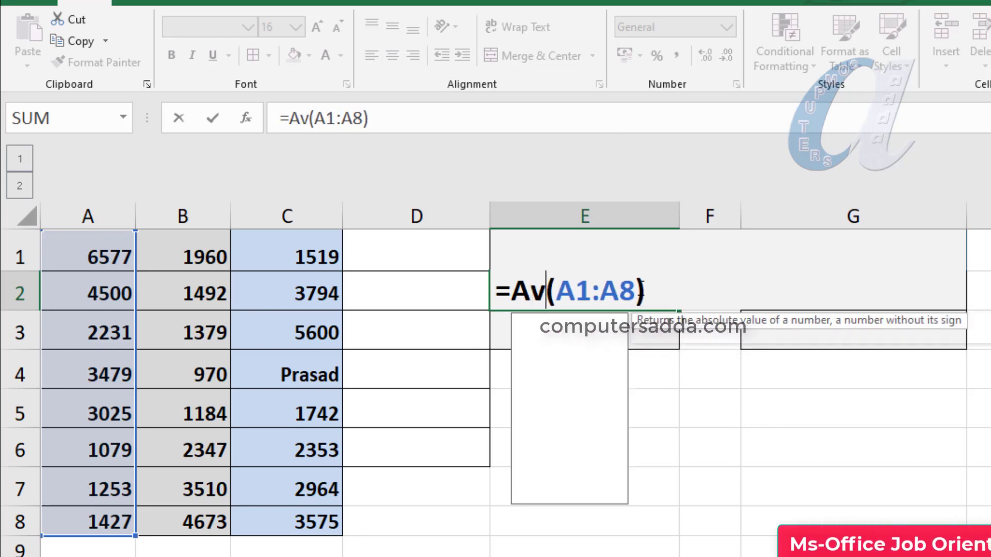
type("rage")
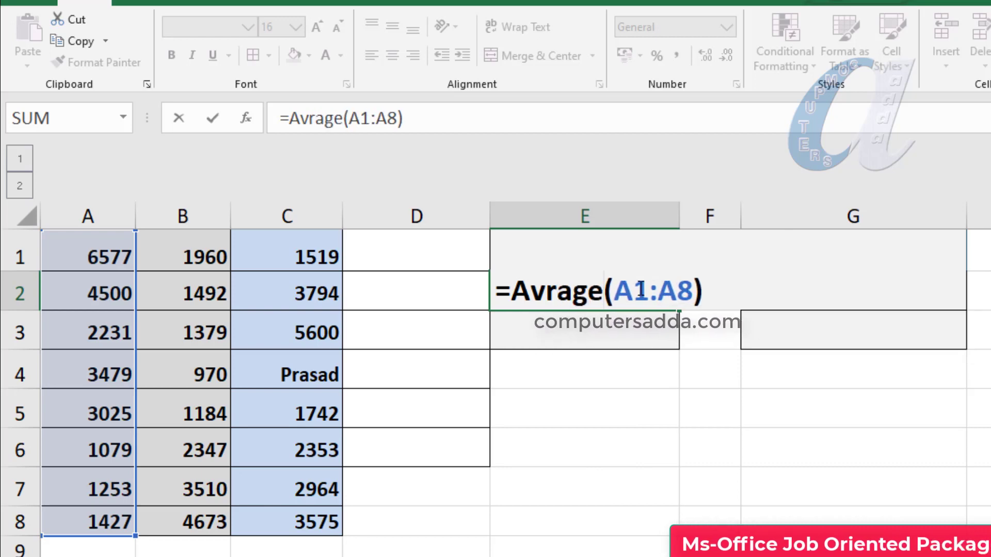
key("Return")
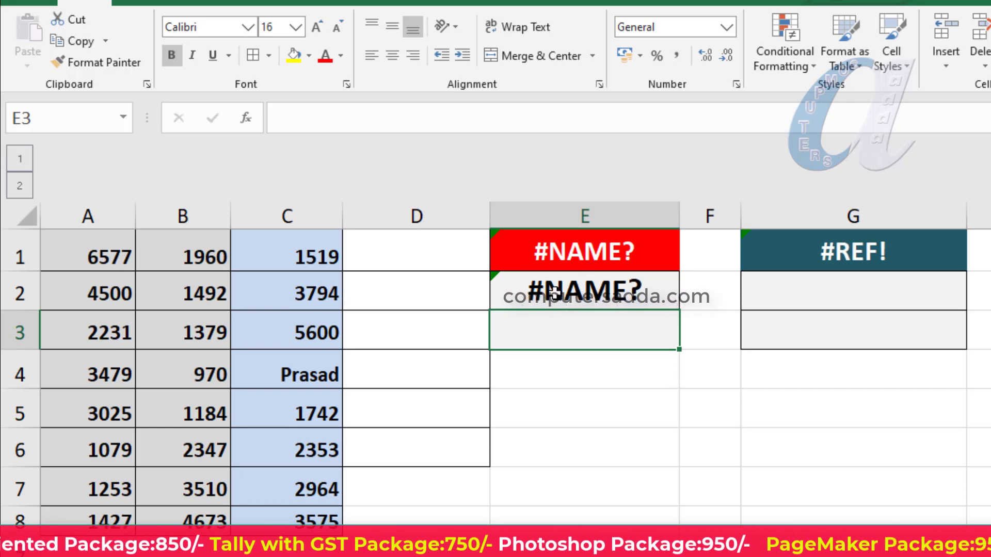
Step: Enter the misspelled formula =sam(B1:B3) in E3, which also returns #NAME?
type("=")
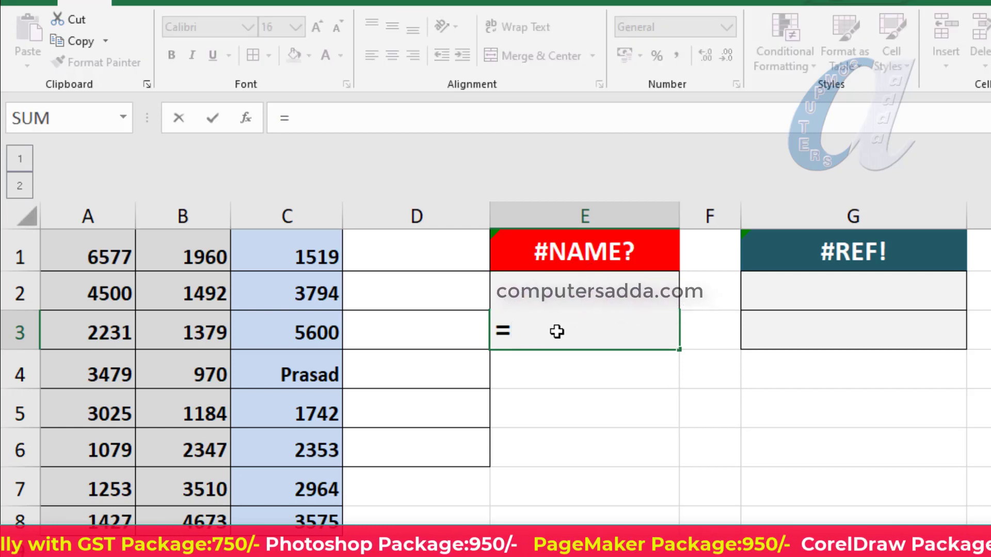
type("sam")
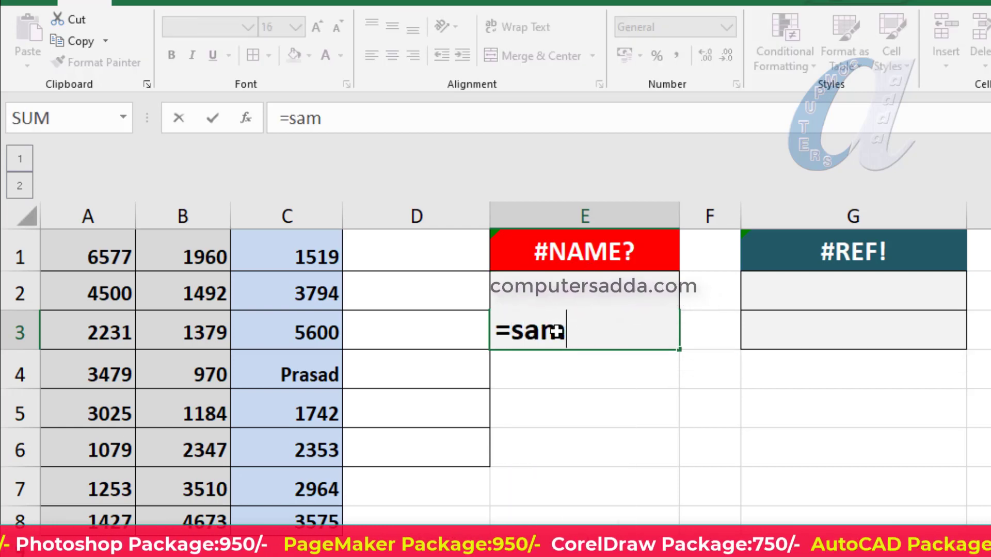
type("(")
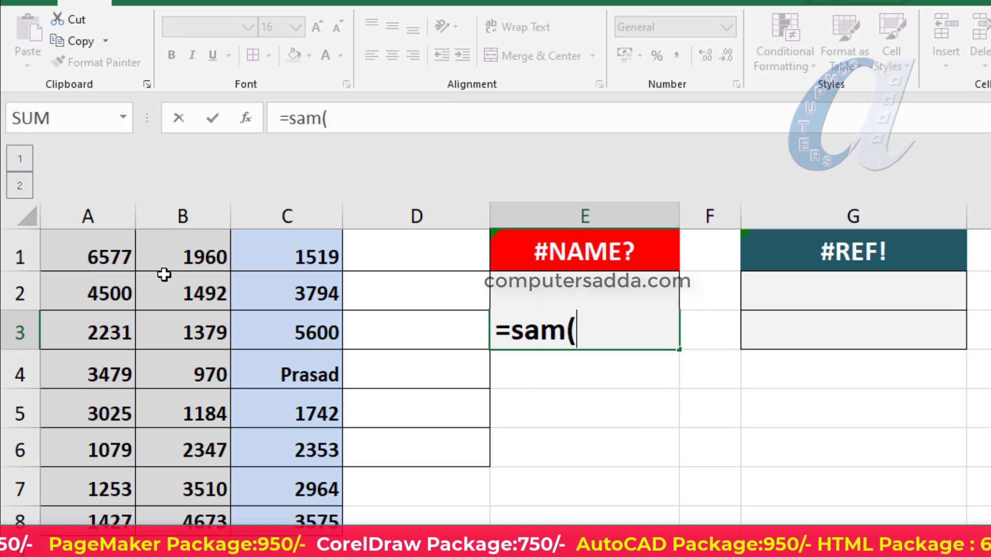
left_click_drag(178, 256, 173, 328)
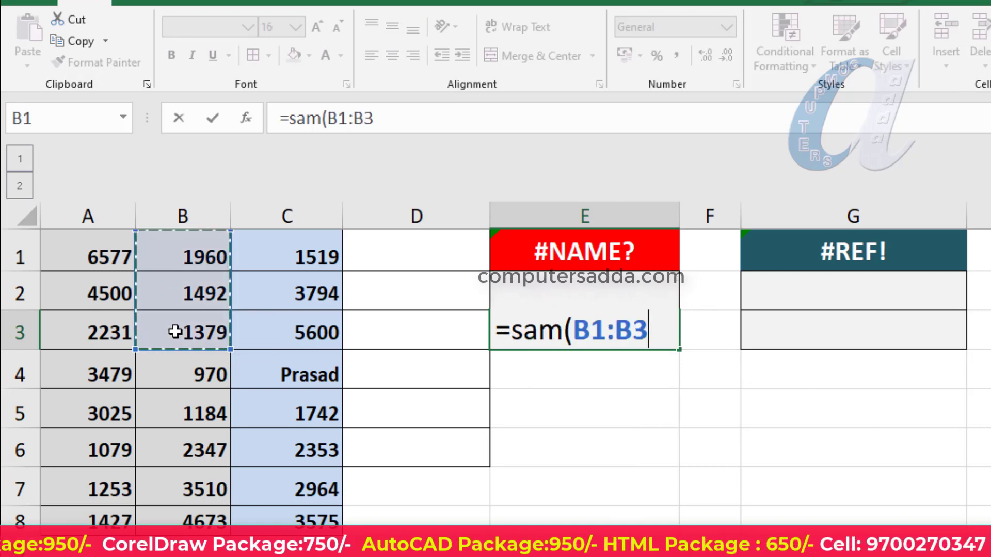
type(")")
key("Return")
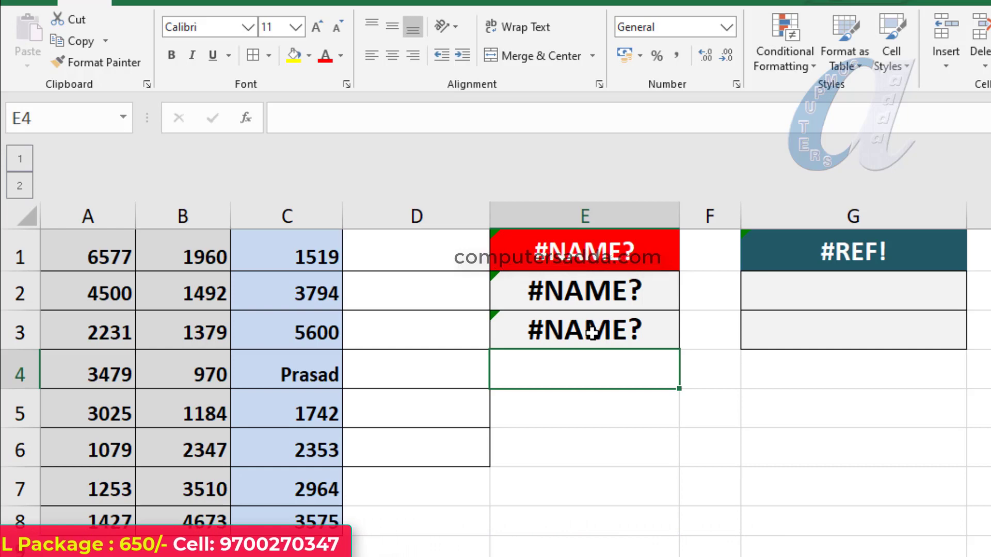
Step: Enter =C1+C8 in cell G3 so it returns 5094
left_click(838, 292)
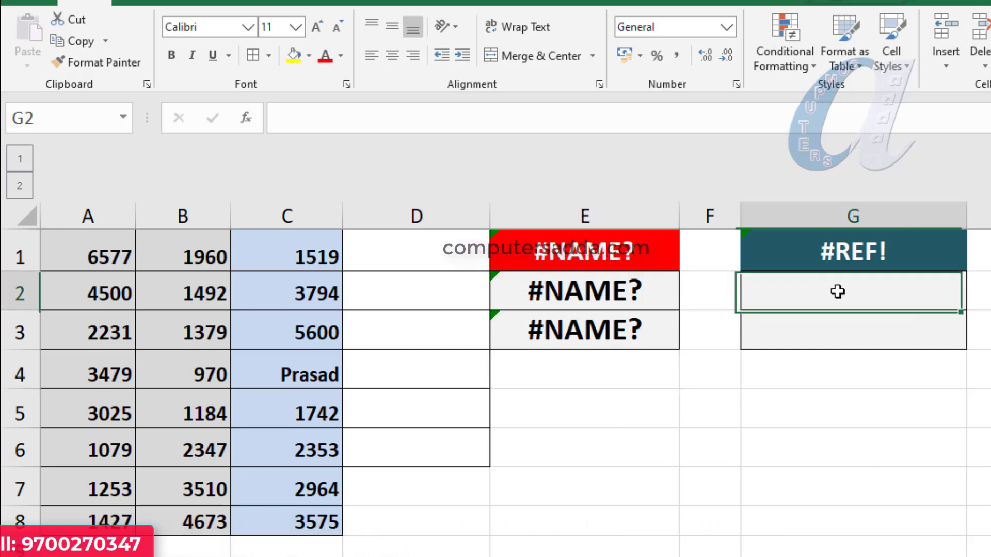
type("=")
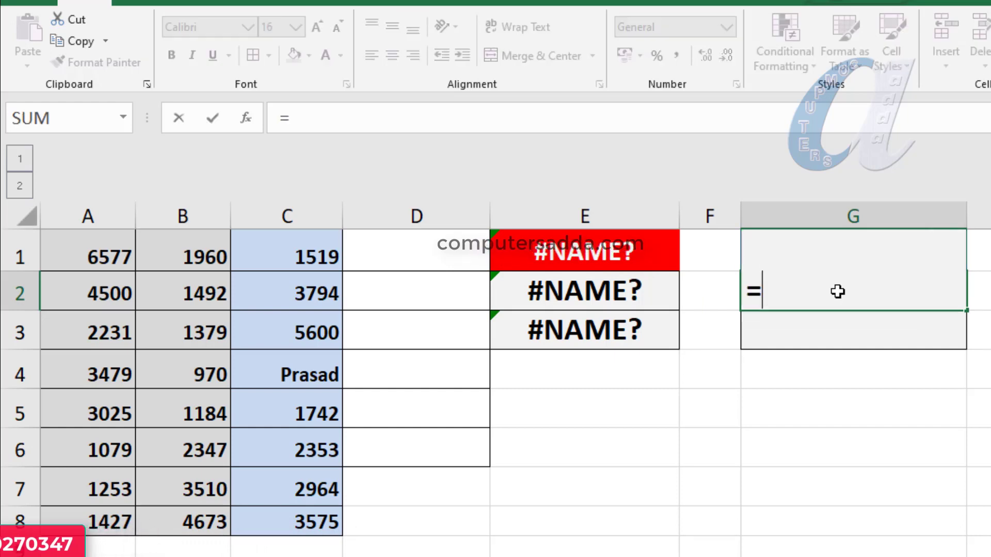
key("BackSpace")
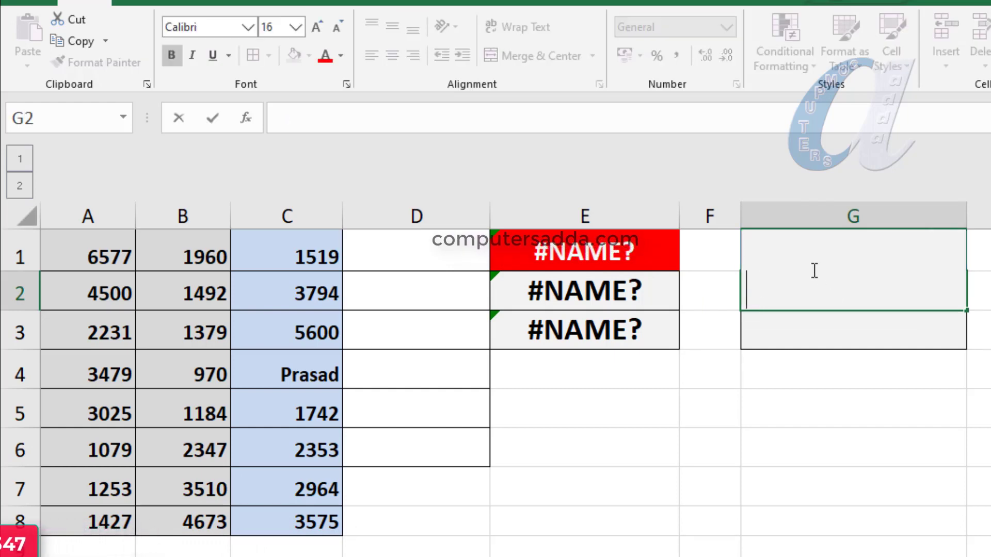
left_click(829, 325)
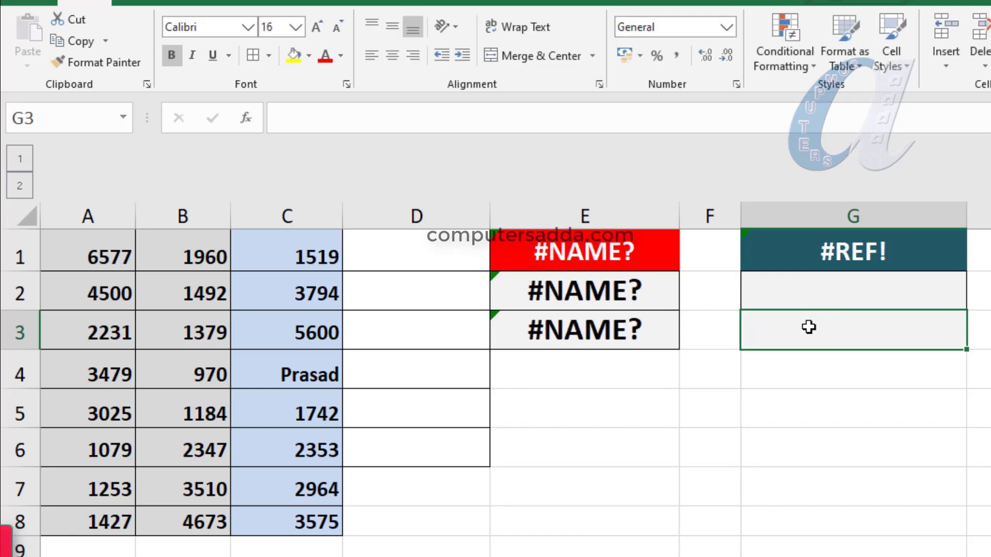
type("=")
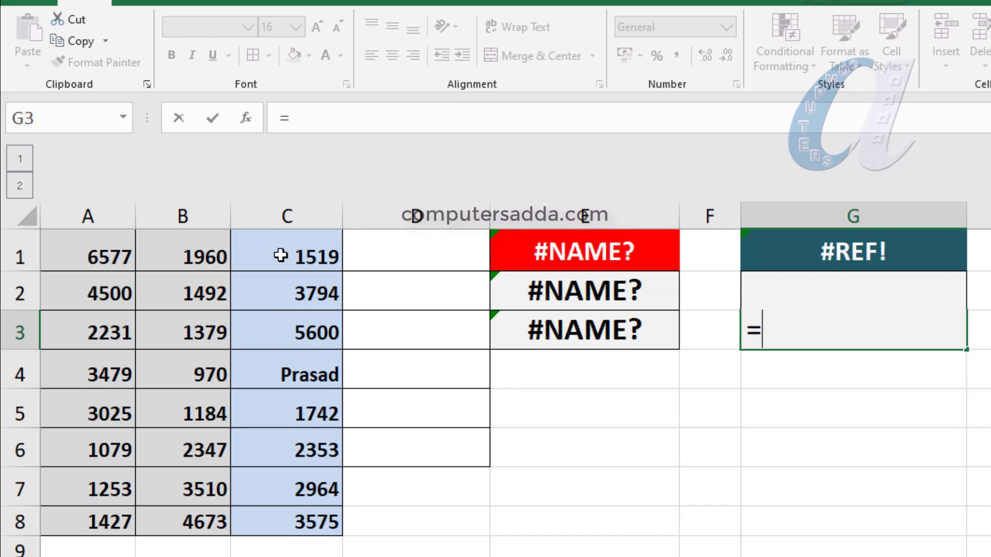
left_click(280, 257)
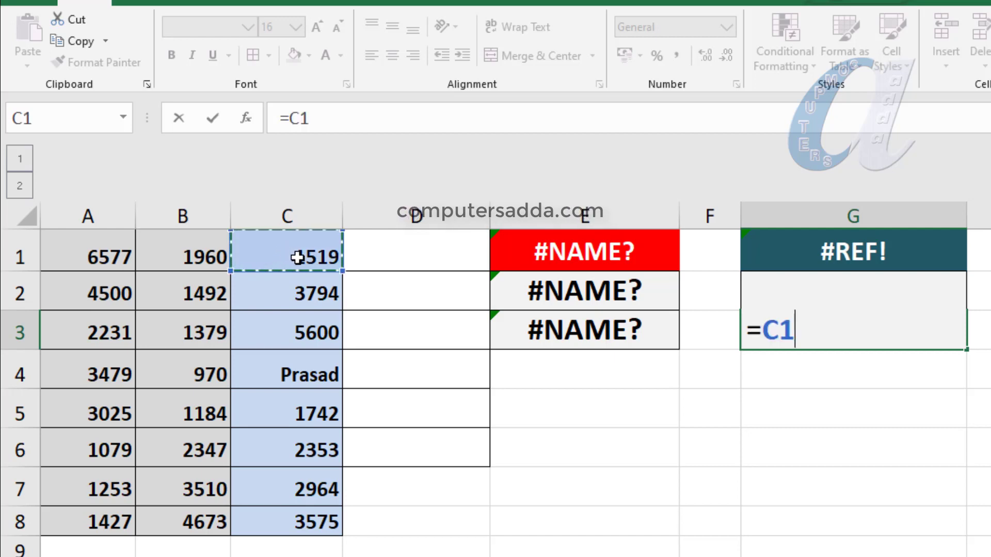
type("+")
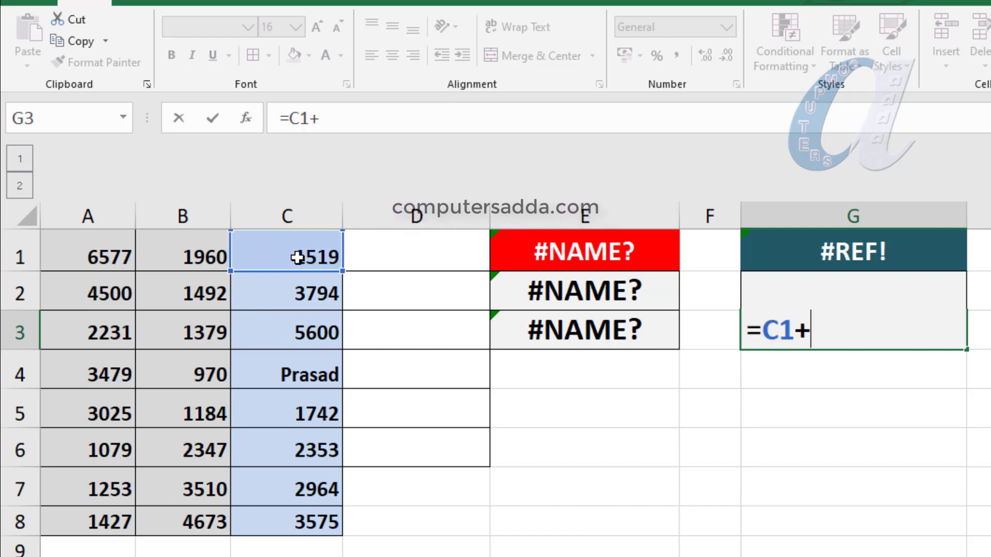
left_click(287, 522)
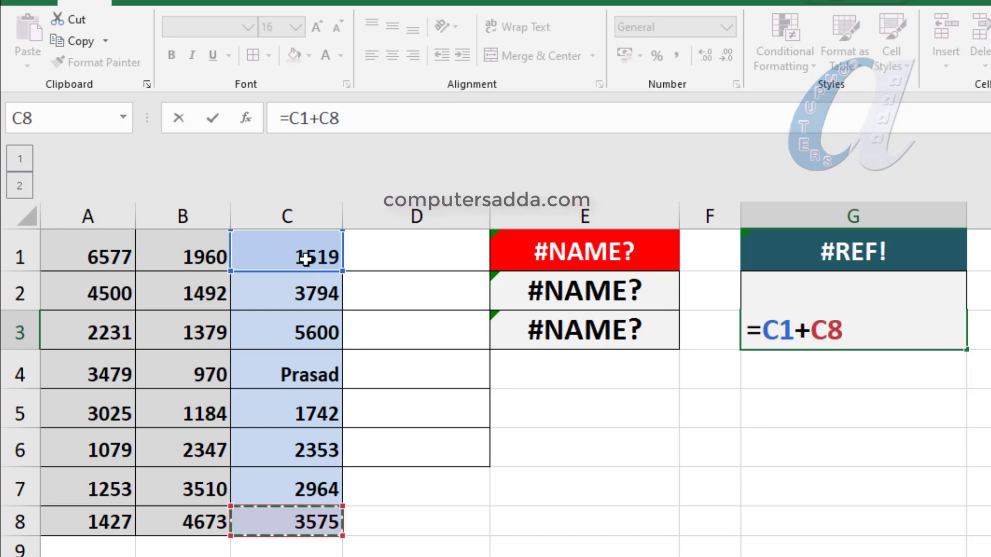
key("Return")
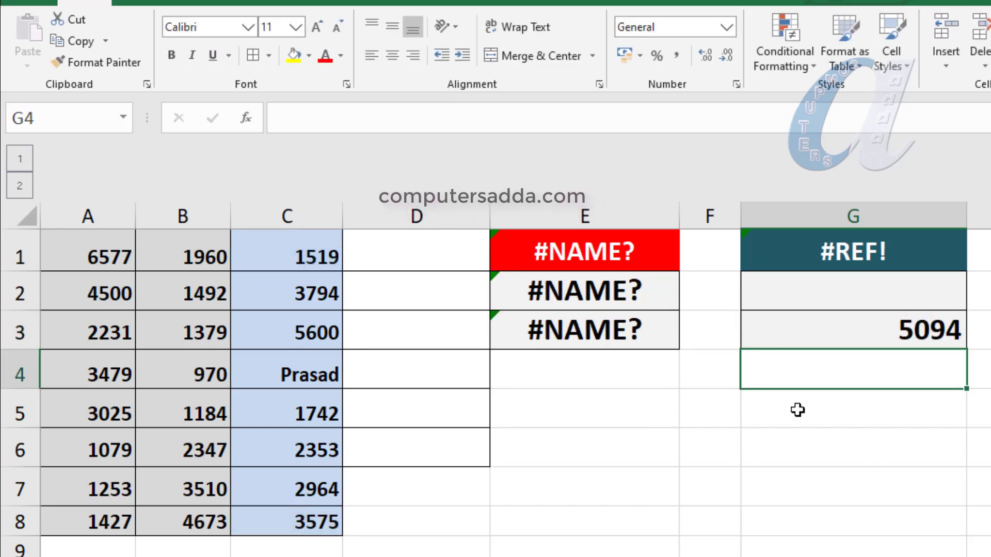
left_click(890, 328)
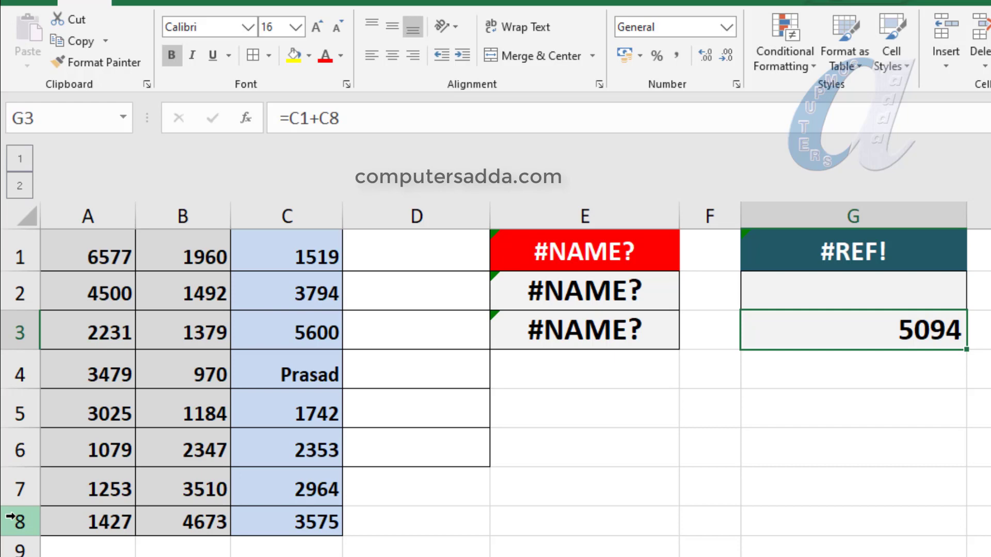
Step: Delete row 8 from the sheet, turning G3's result into #REF!
left_click(12, 517)
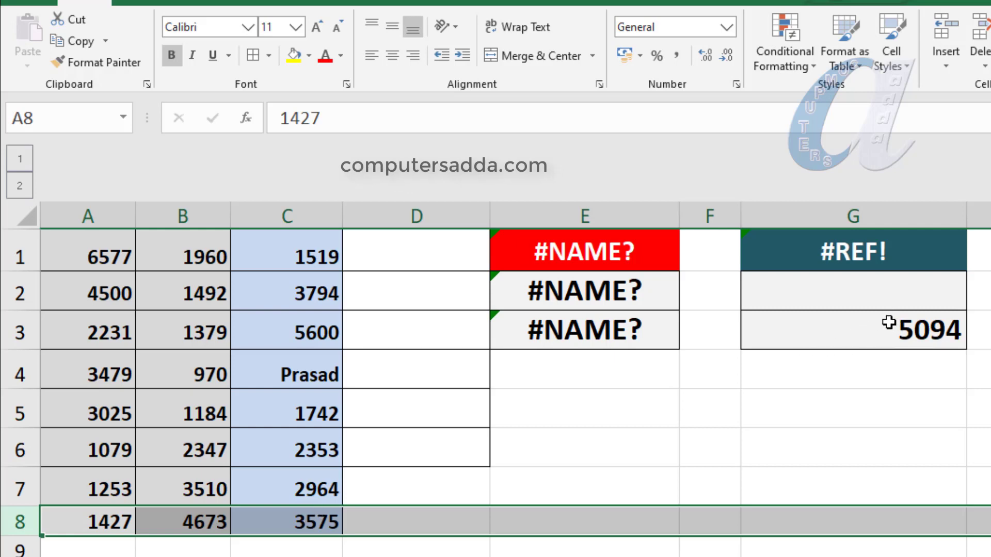
right_click(17, 523)
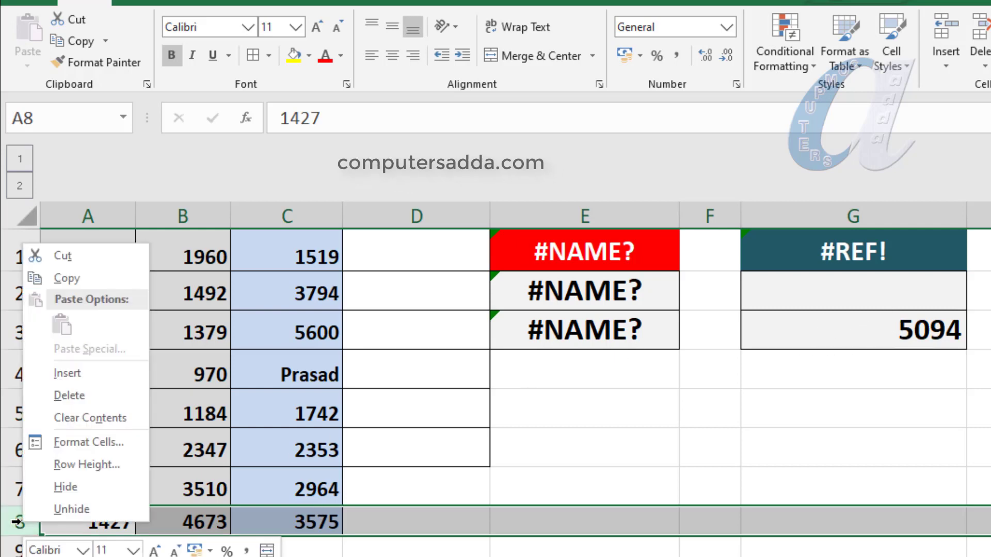
left_click(68, 395)
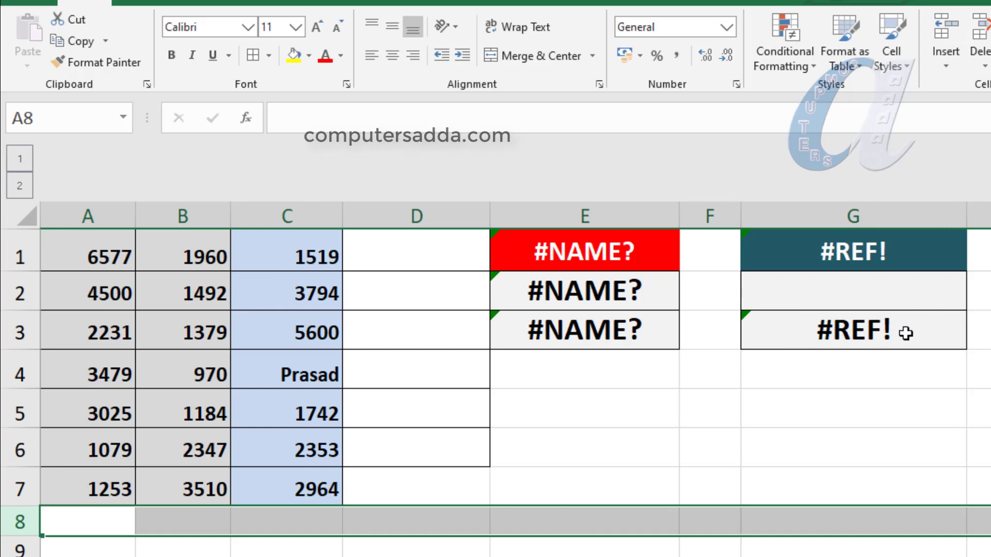
left_click(857, 328)
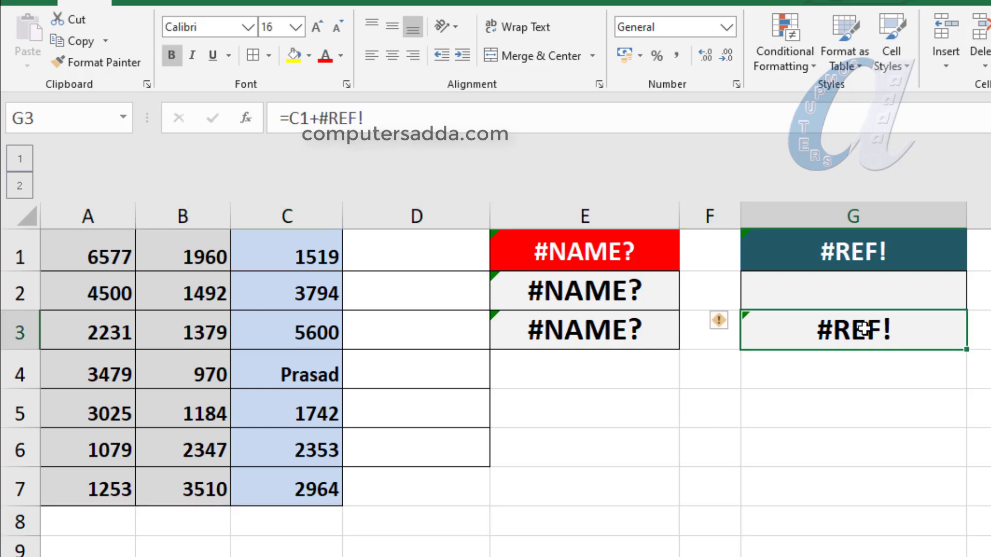
double_click(864, 329)
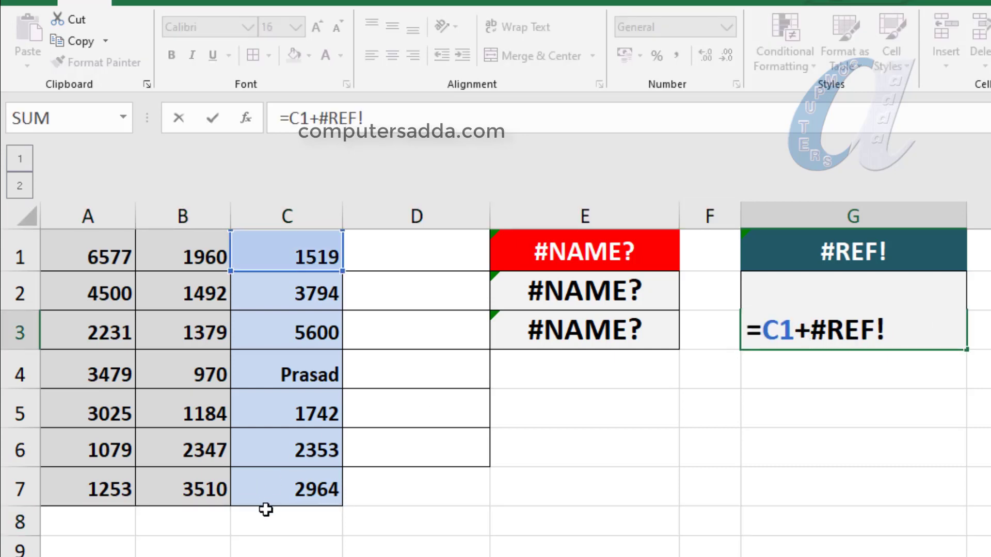
left_click_drag(812, 329, 926, 330)
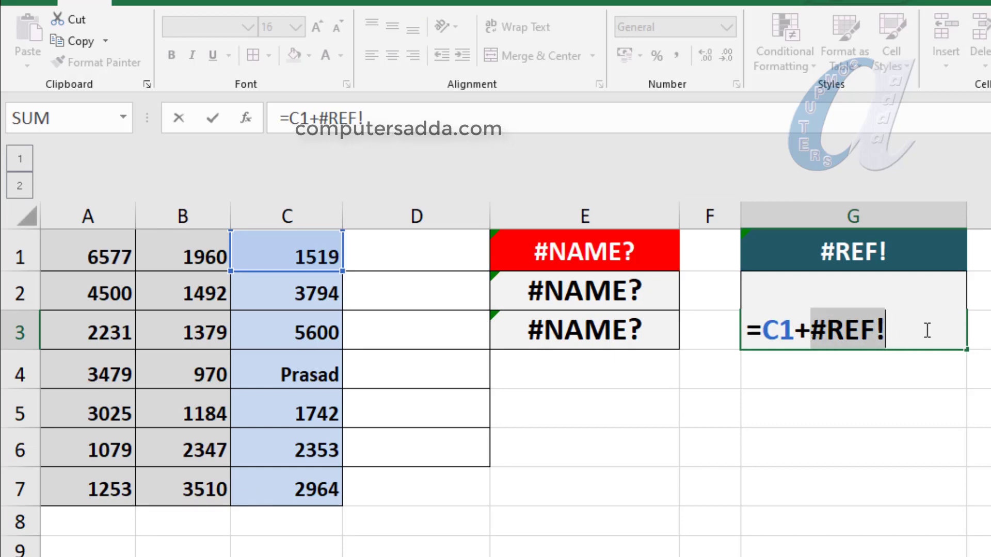
key("Return")
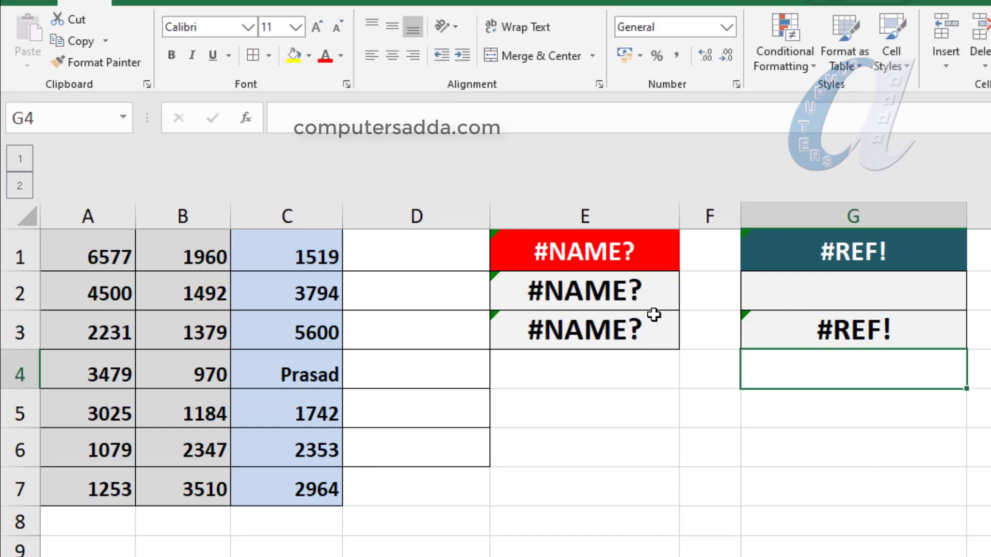